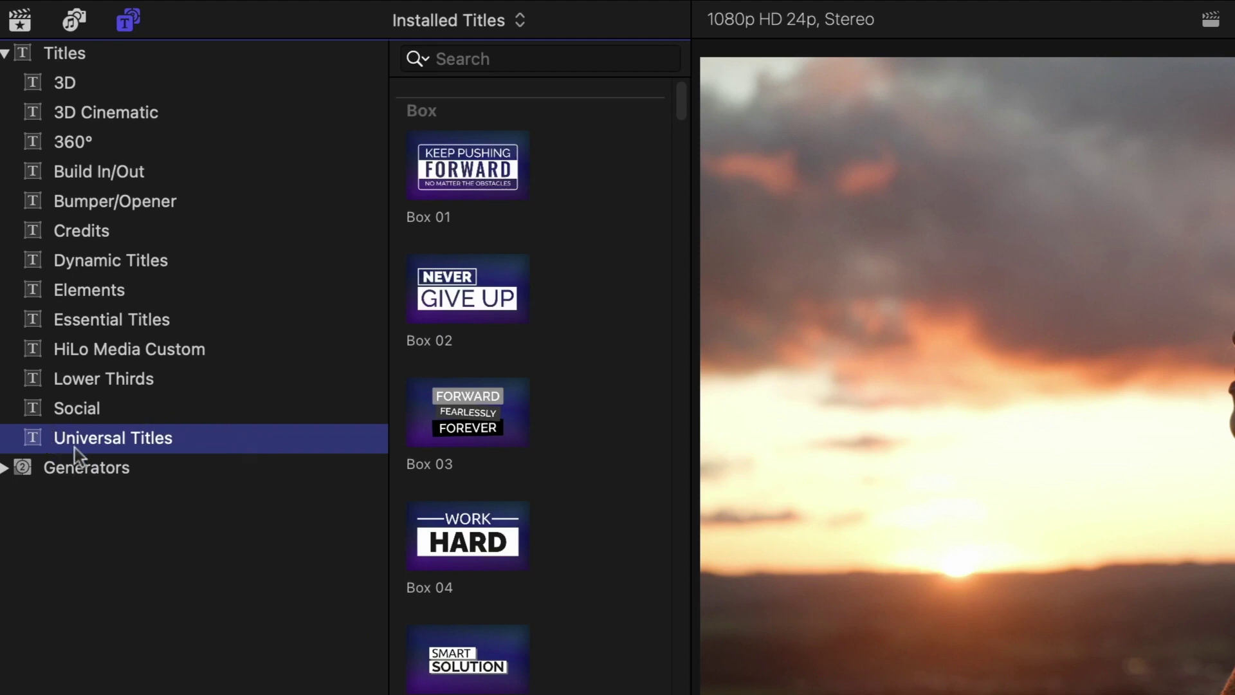
- Hide the Titles and Generators sidebar and scroll through the Universal Titles thumbnails
left_click(126, 21)
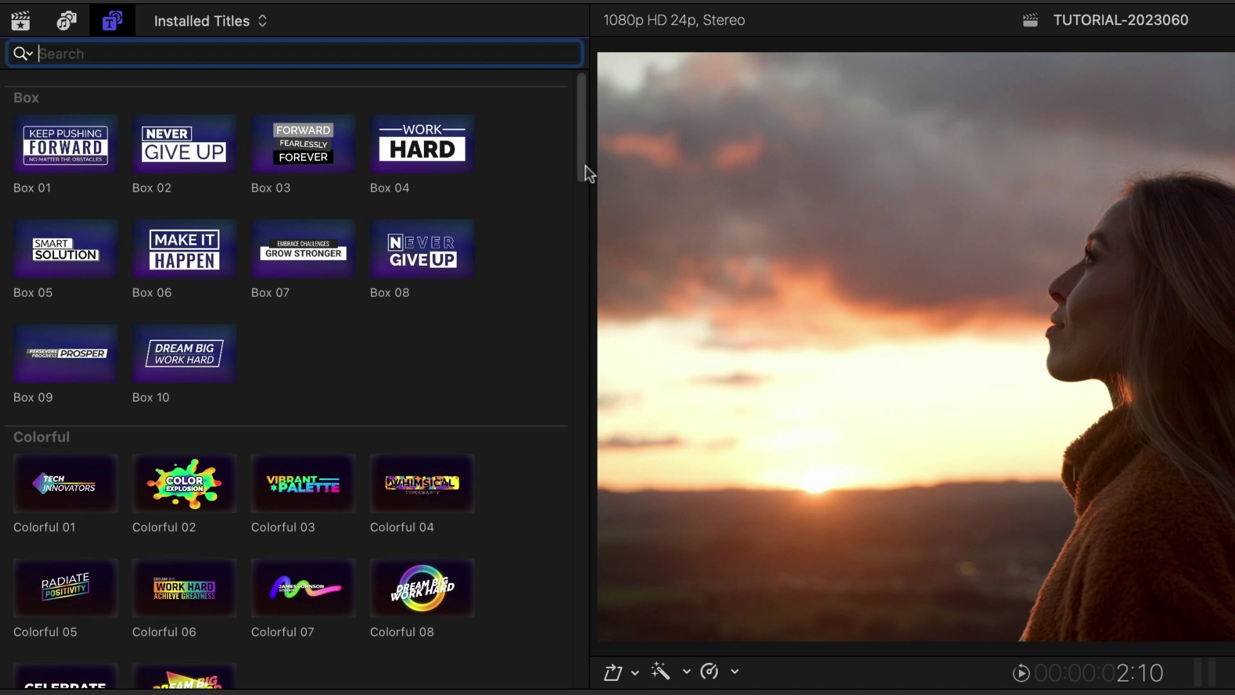
left_click_drag(586, 167, 580, 208)
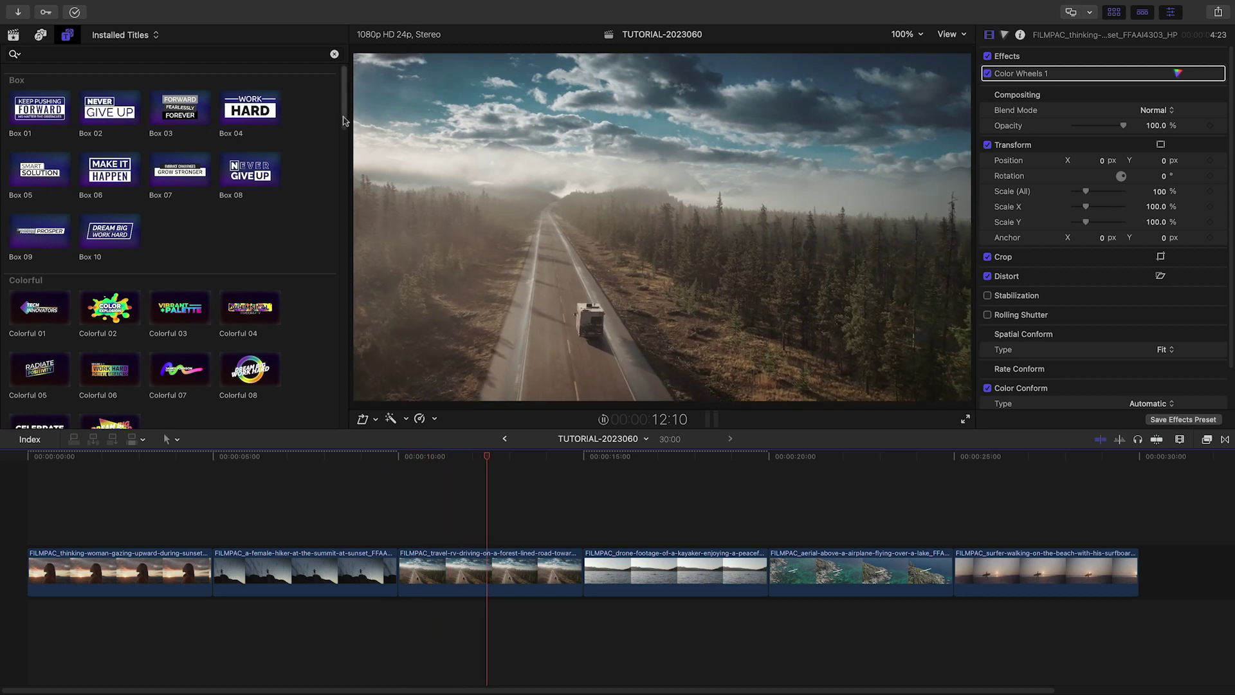
- Place the Box 04 'WORK HARD' title over the opening sunset clip, positioned higher in frame
left_click_drag(343, 120, 346, 179)
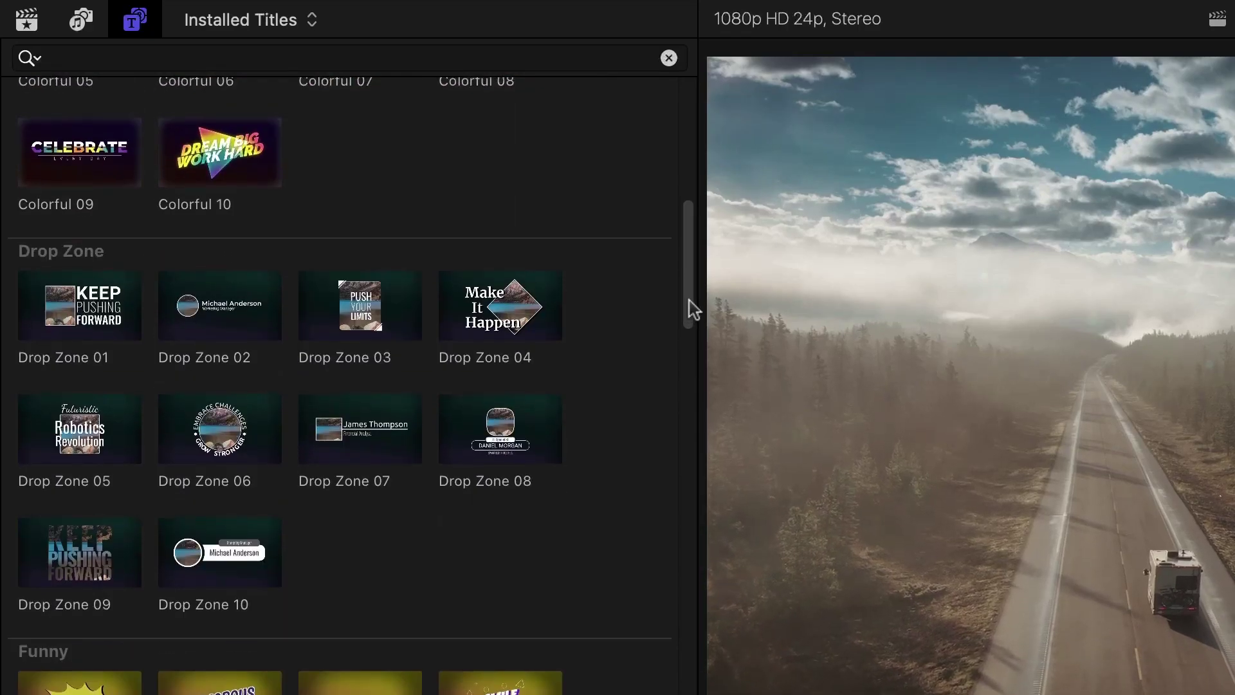
left_click_drag(690, 290, 709, 130)
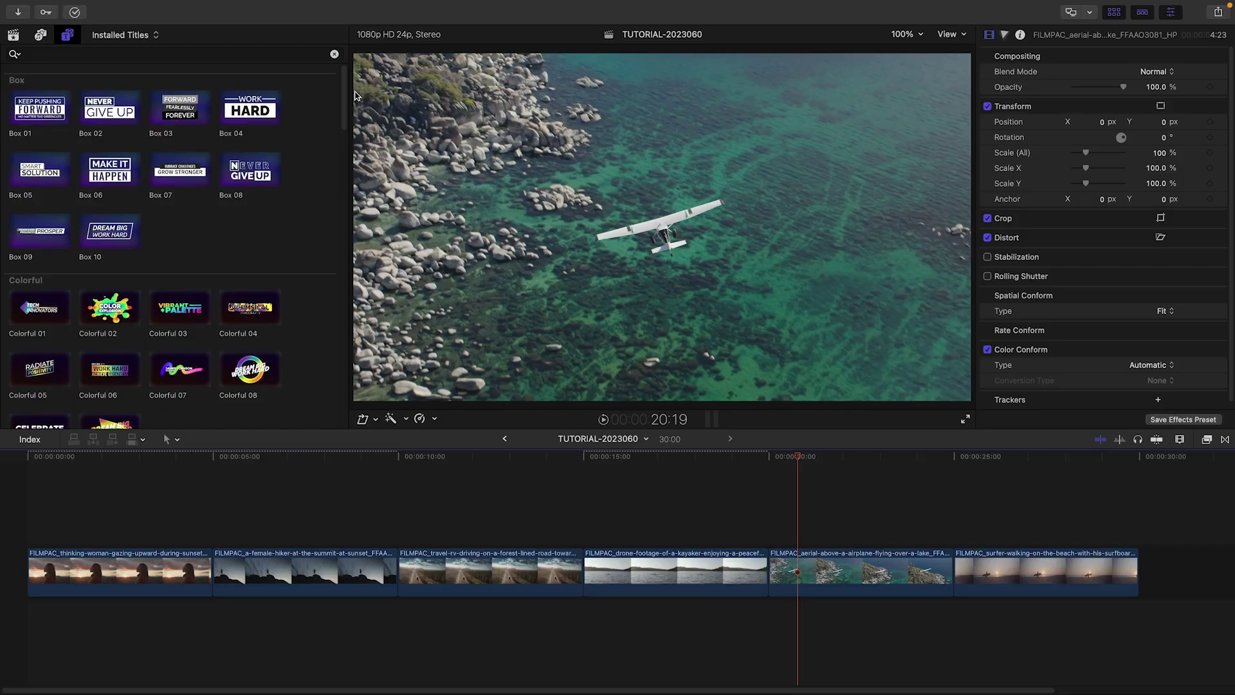
left_click_drag(118, 465, 36, 531)
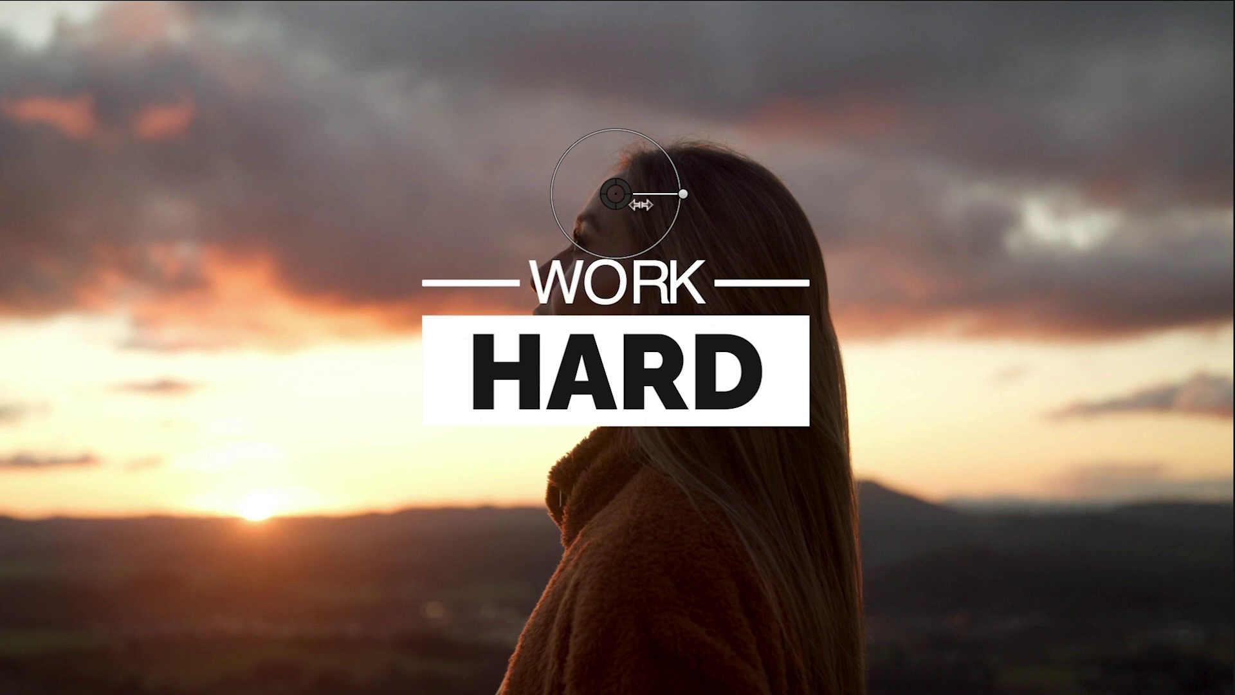
- Move the title to the upper left, enlarge BIG to 449, and colour the lines crimson
left_click_drag(585, 191, 275, 65)
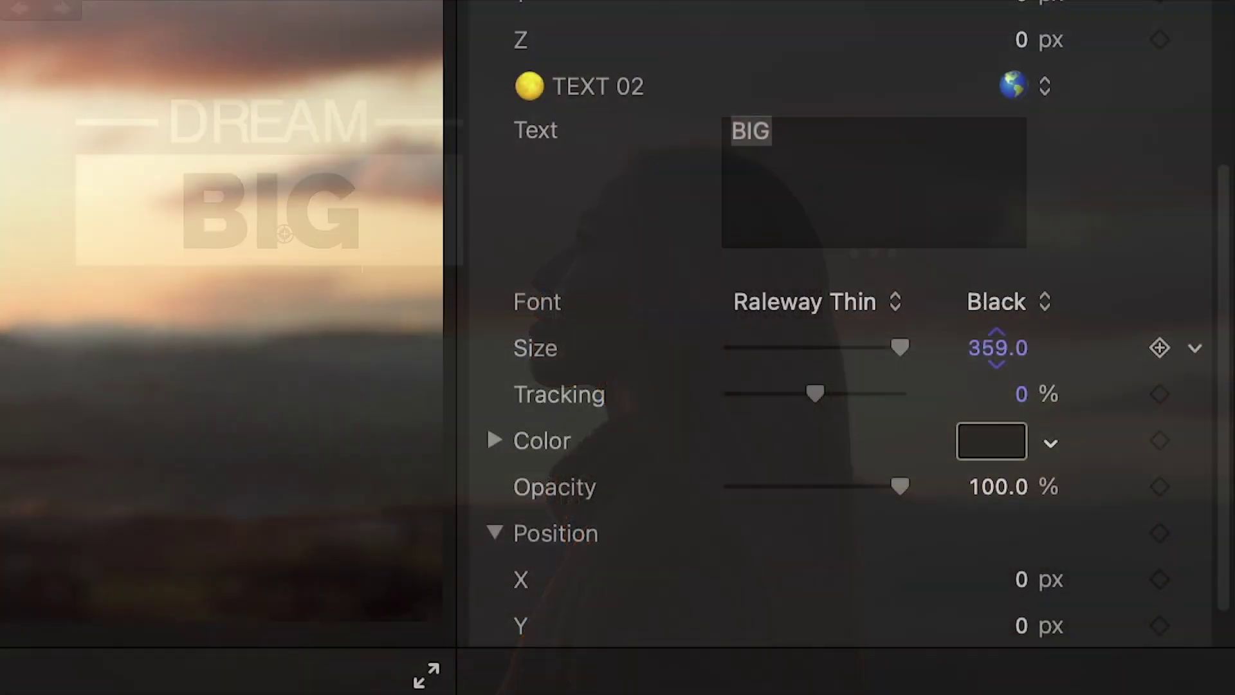
left_click_drag(998, 347, 996, 348)
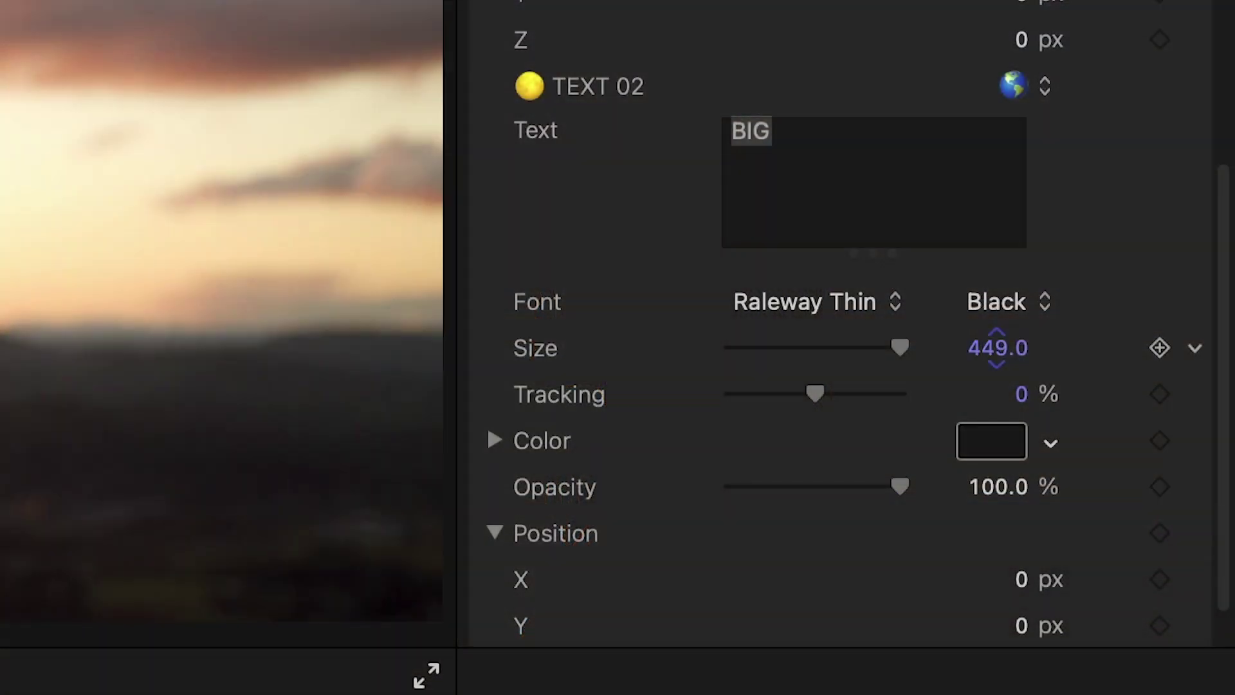
scroll(945, 524, "down", 2)
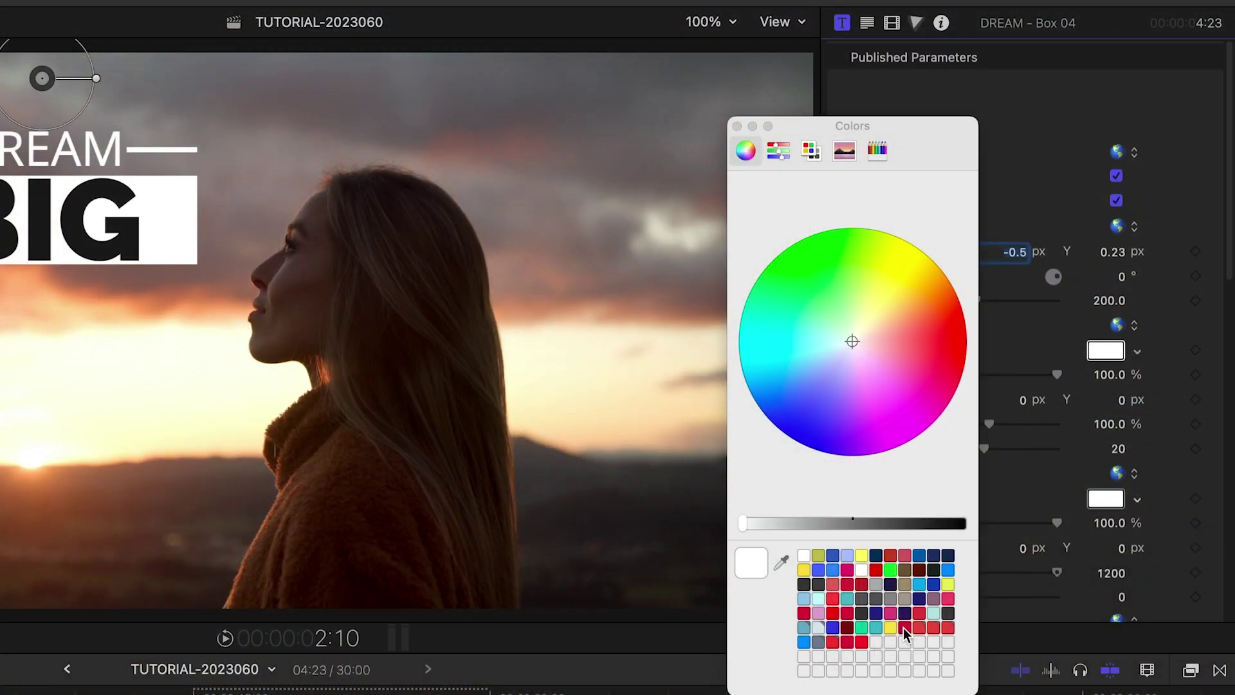
left_click(904, 627)
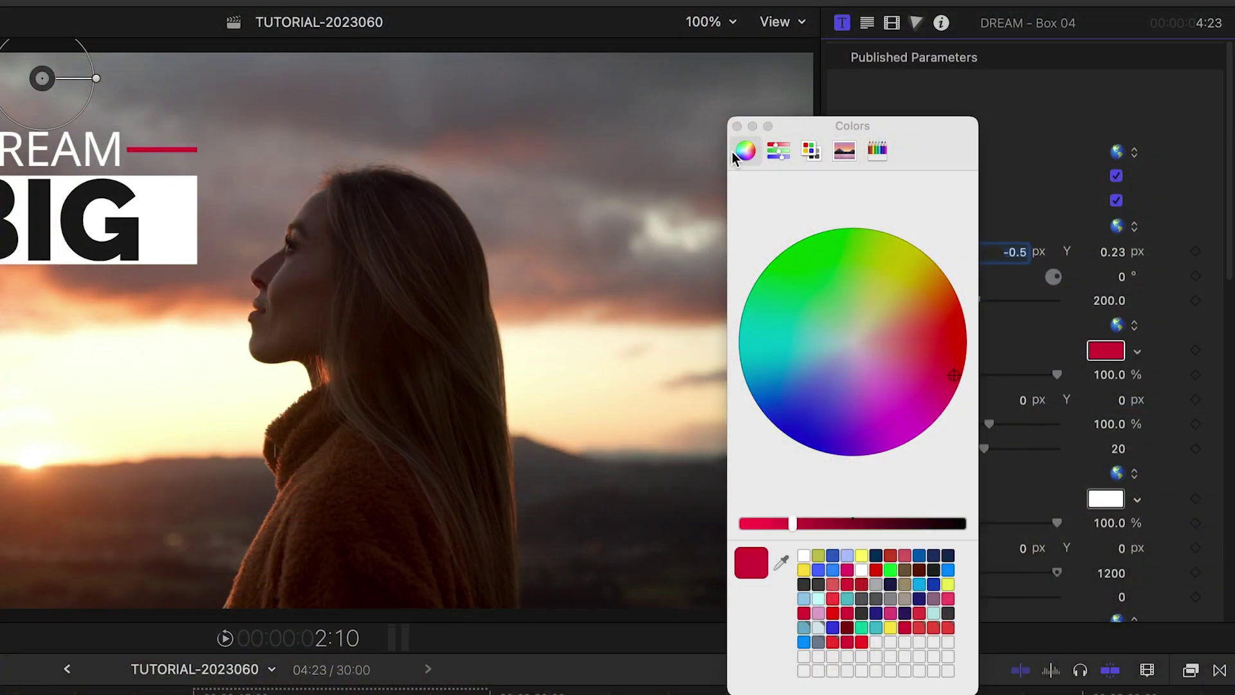
left_click(737, 126)
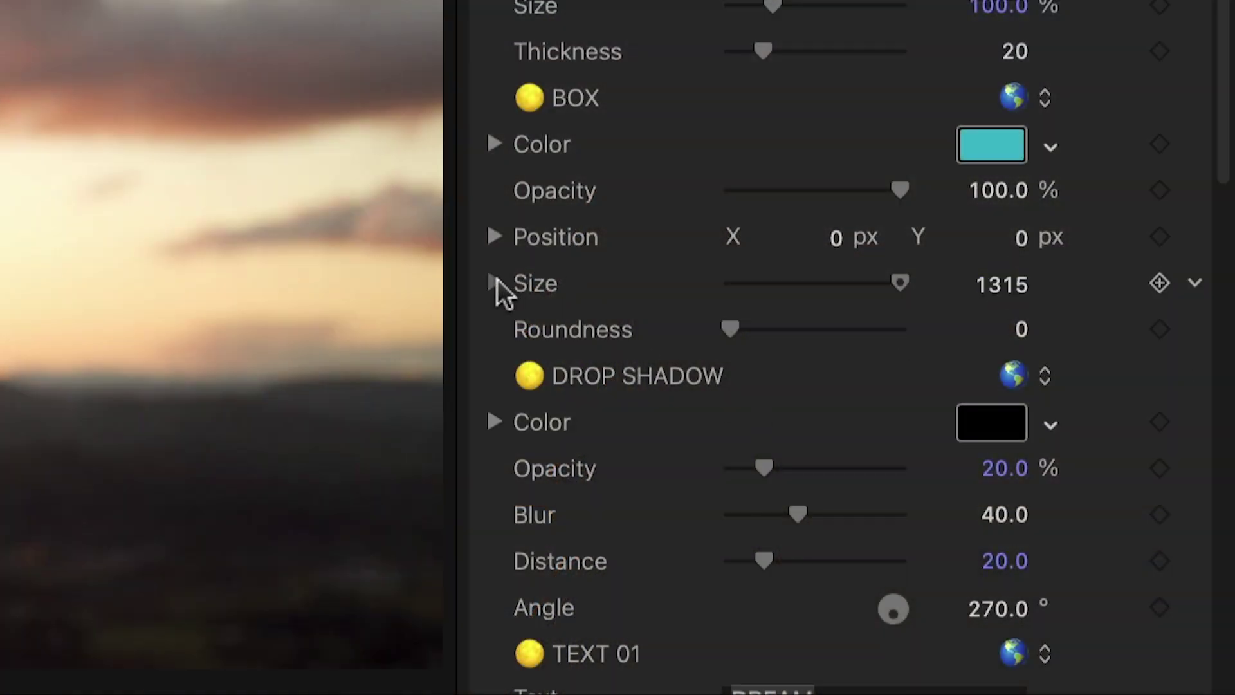
- Adjust the box and drop shadow (distance 26), then place Kinetic 05 over the hiker clip
left_click(496, 283)
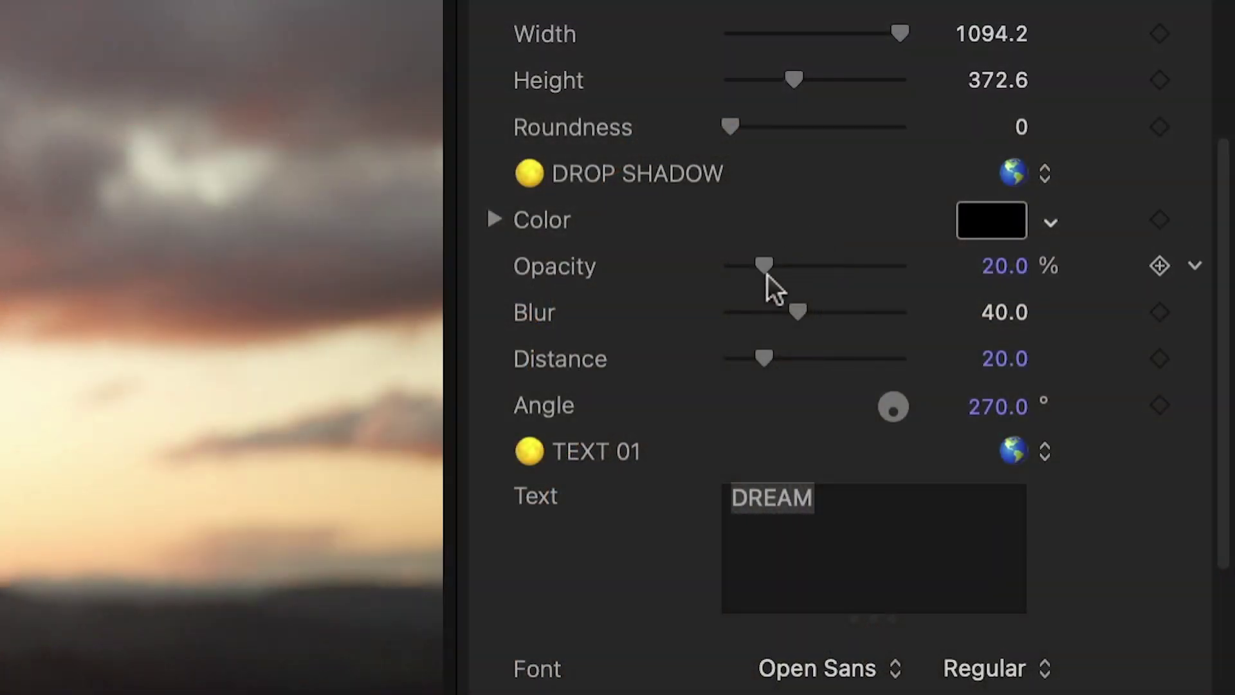
left_click_drag(765, 272, 921, 275)
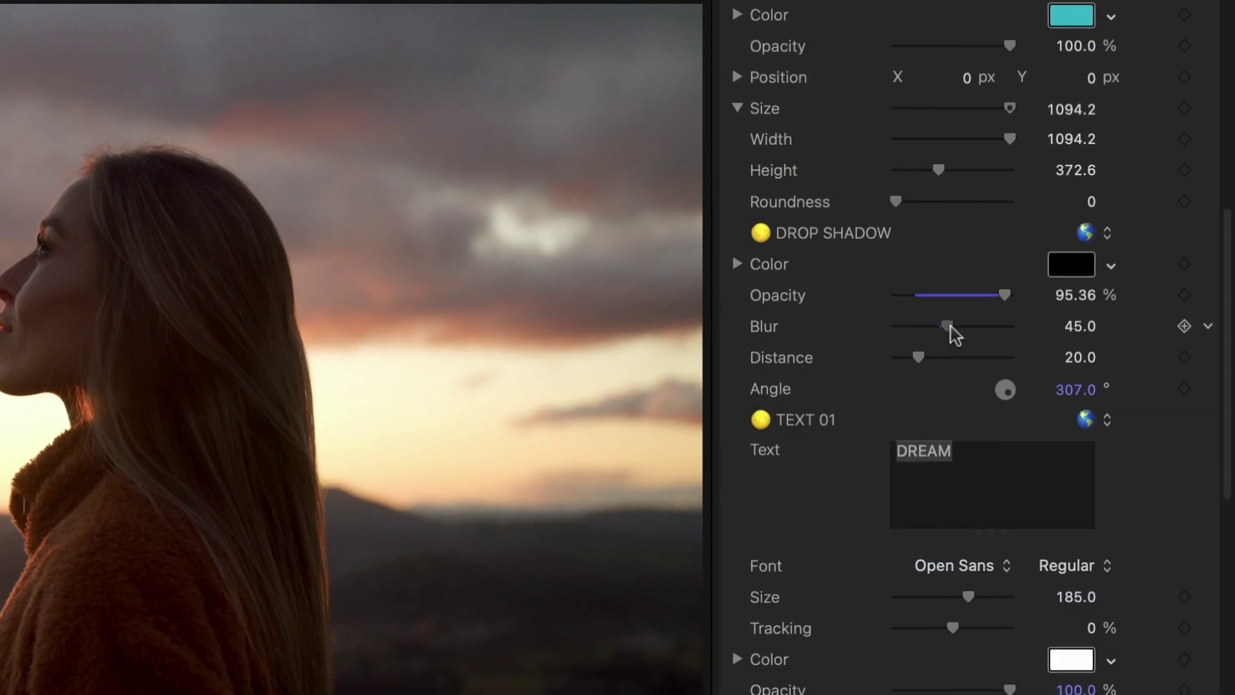
left_click_drag(1082, 229, 1083, 233)
left_click_drag(921, 373, 925, 376)
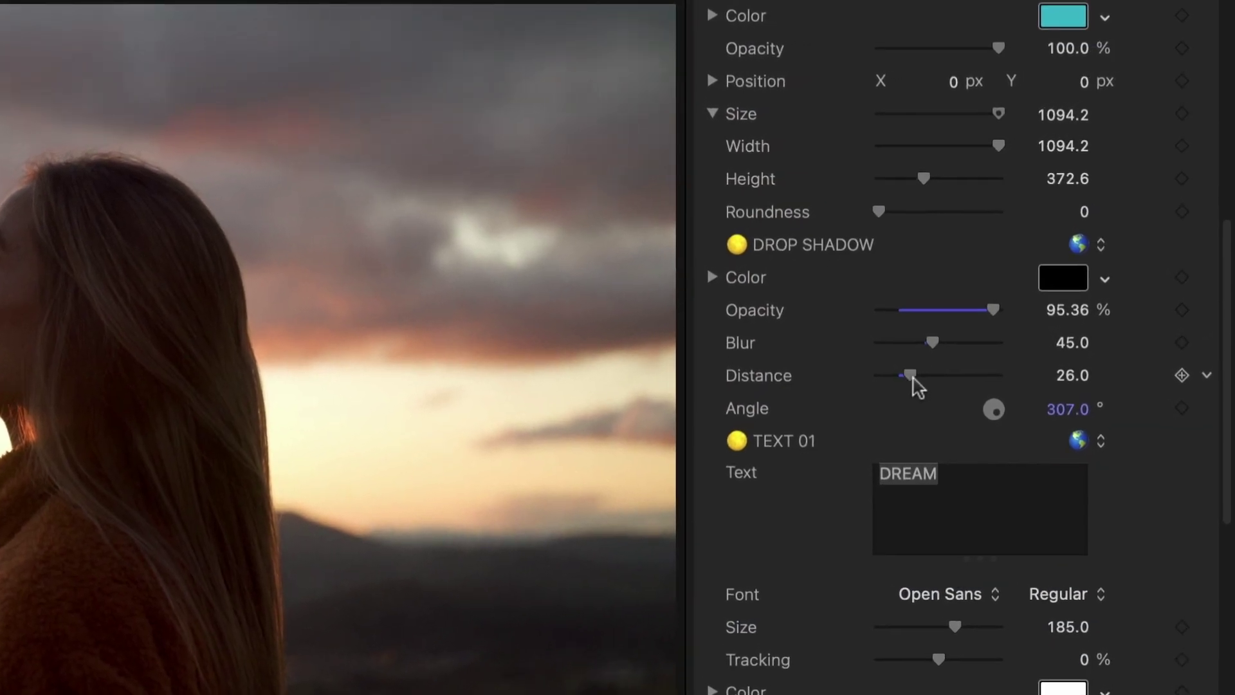
left_click_drag(983, 320, 932, 356)
left_click_drag(311, 477, 377, 531)
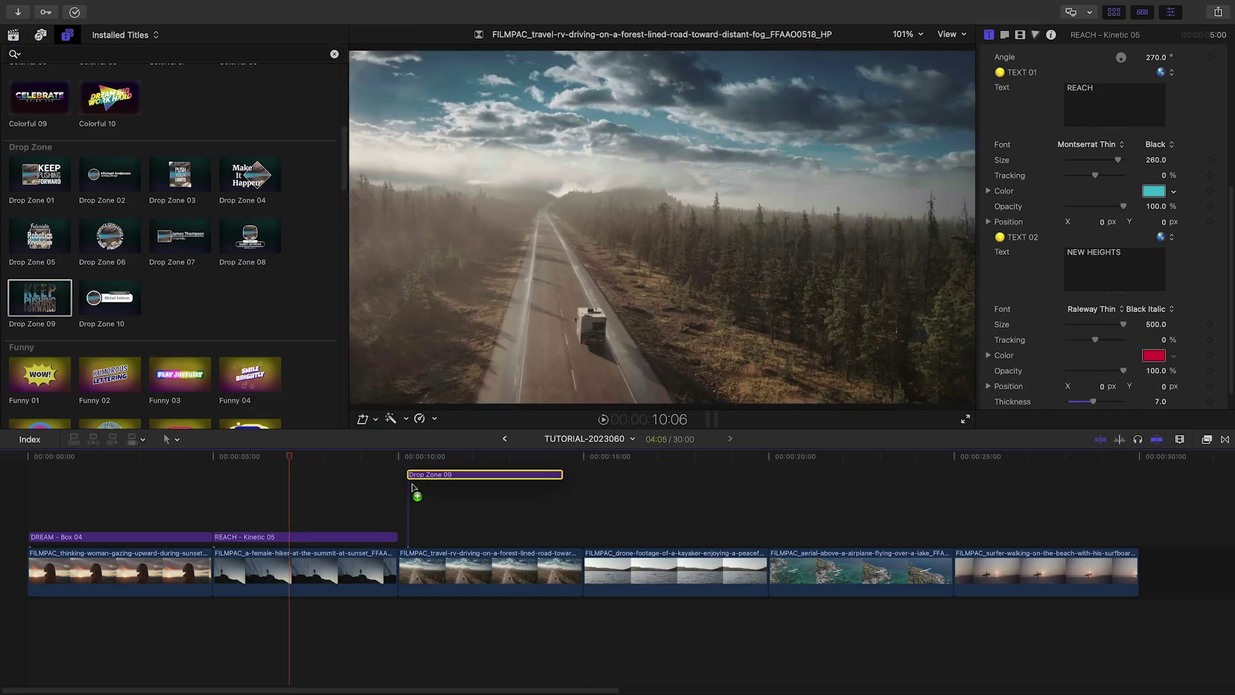
- Place the Drop Zone 09 title over the RV road clip and shift it right
left_click_drag(421, 479, 468, 537)
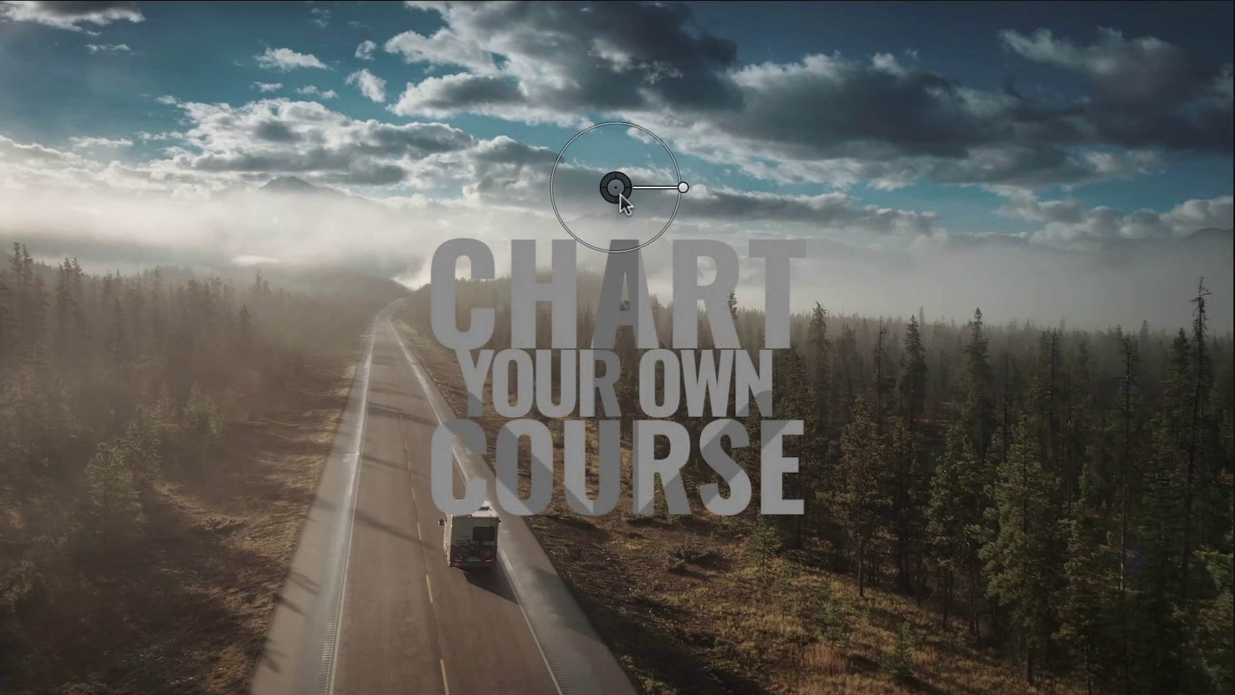
left_click_drag(620, 195, 929, 283)
- Fill the drop-zone letters with Kayak Clip panned to X -11.9, Y 20.5; add Kinetic 06 over the lake clip
left_click(228, 152)
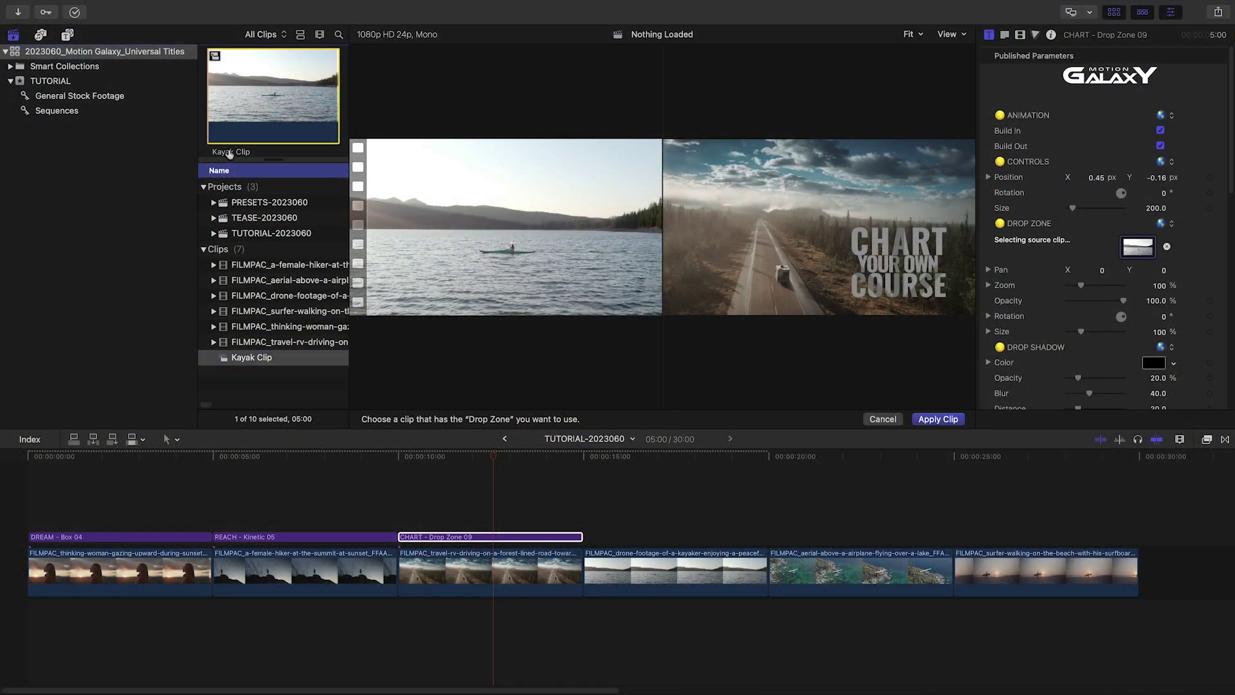
left_click(938, 419)
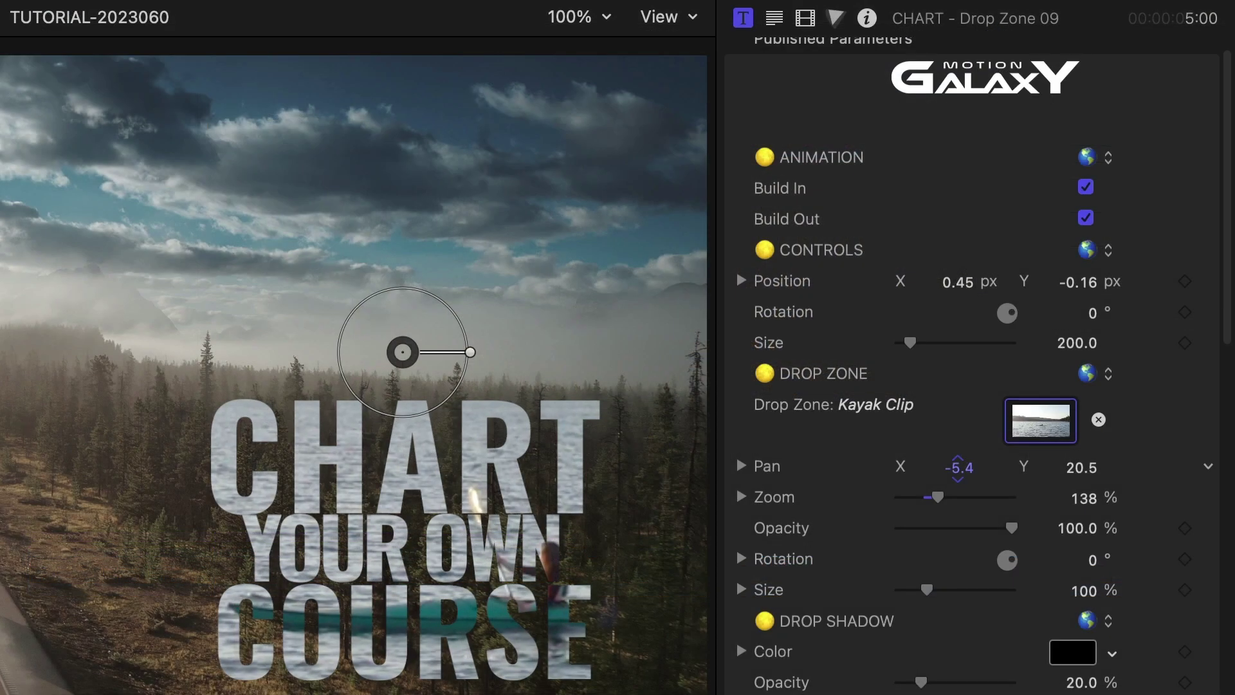
left_click_drag(1095, 259, 1088, 260)
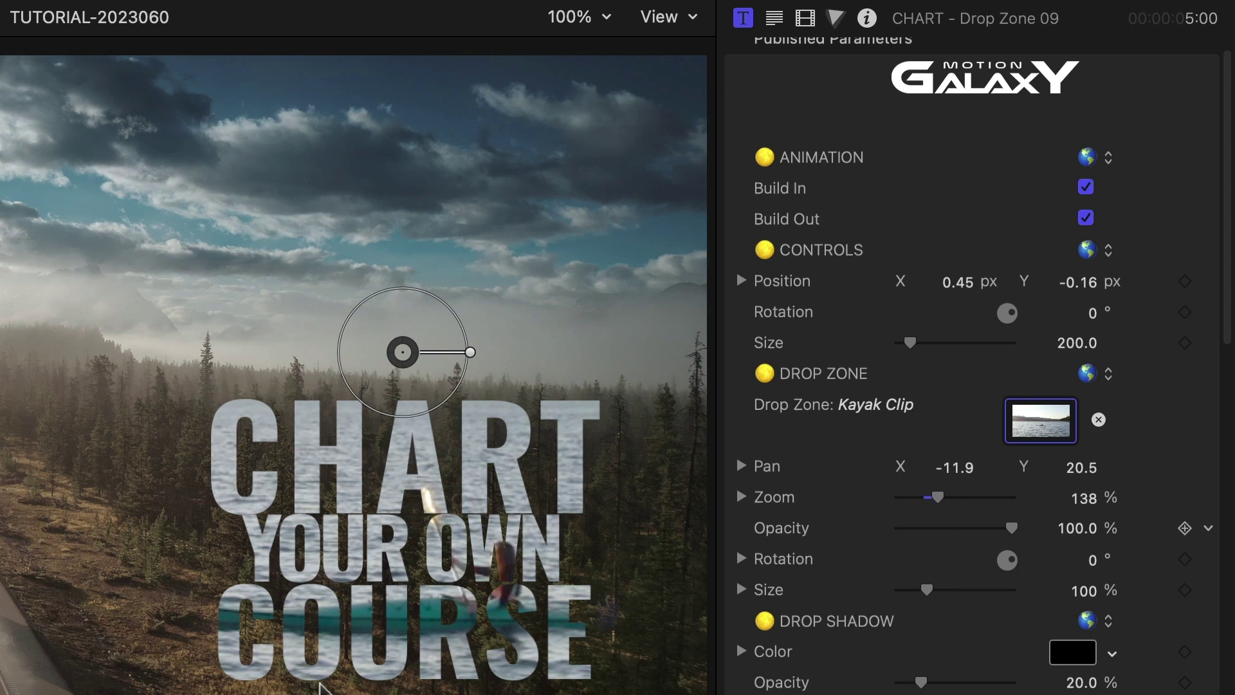
key("space")
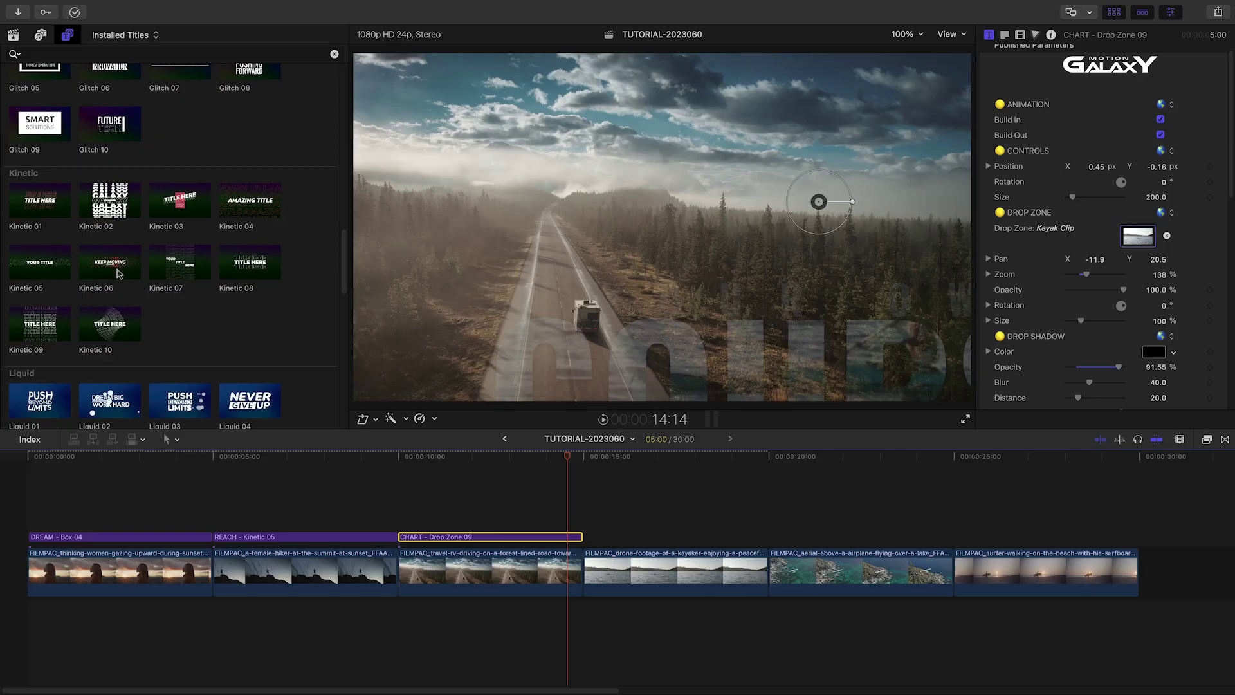
left_click_drag(110, 262, 600, 534)
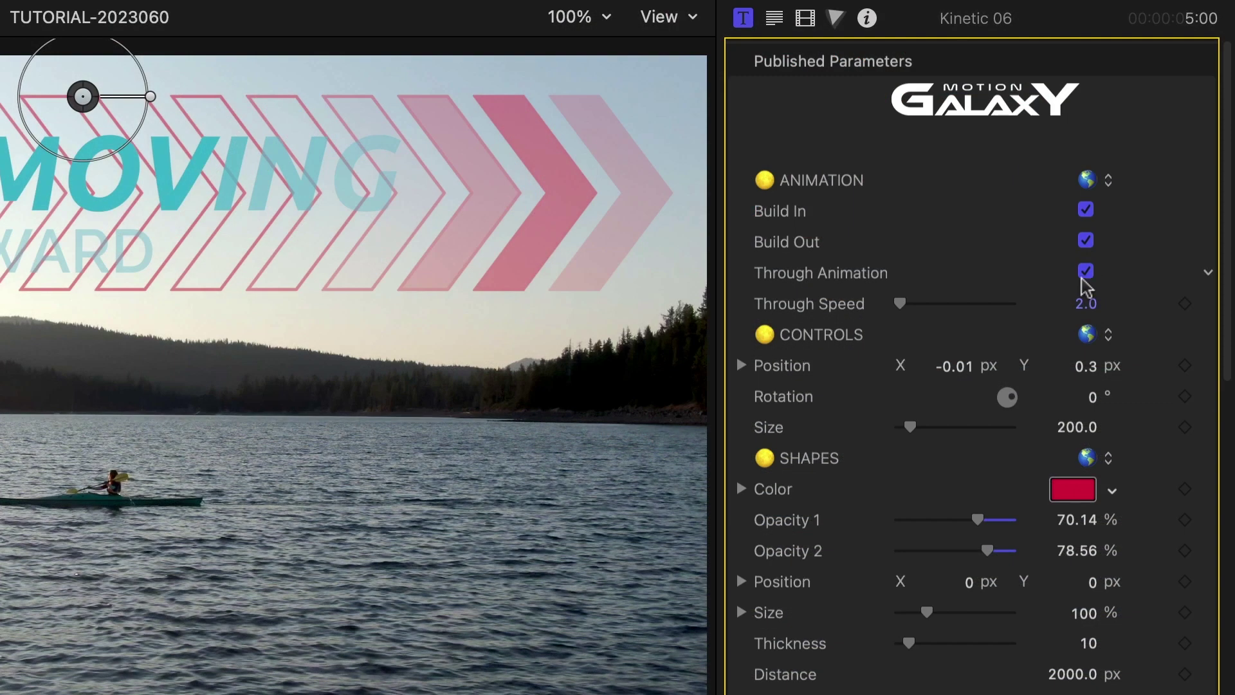
- Toggle Kinetic 06's Through Animation off and back on, then place Liquid 01 over the plane clip
left_click(1086, 271)
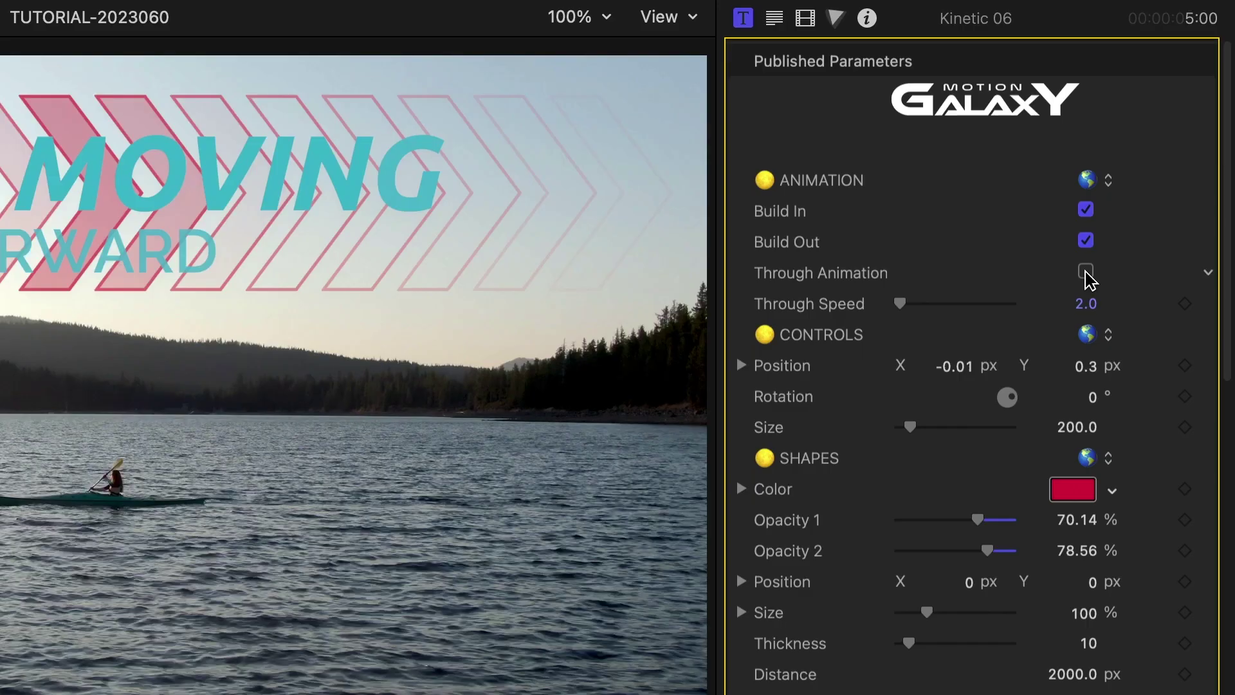
left_click(1086, 272)
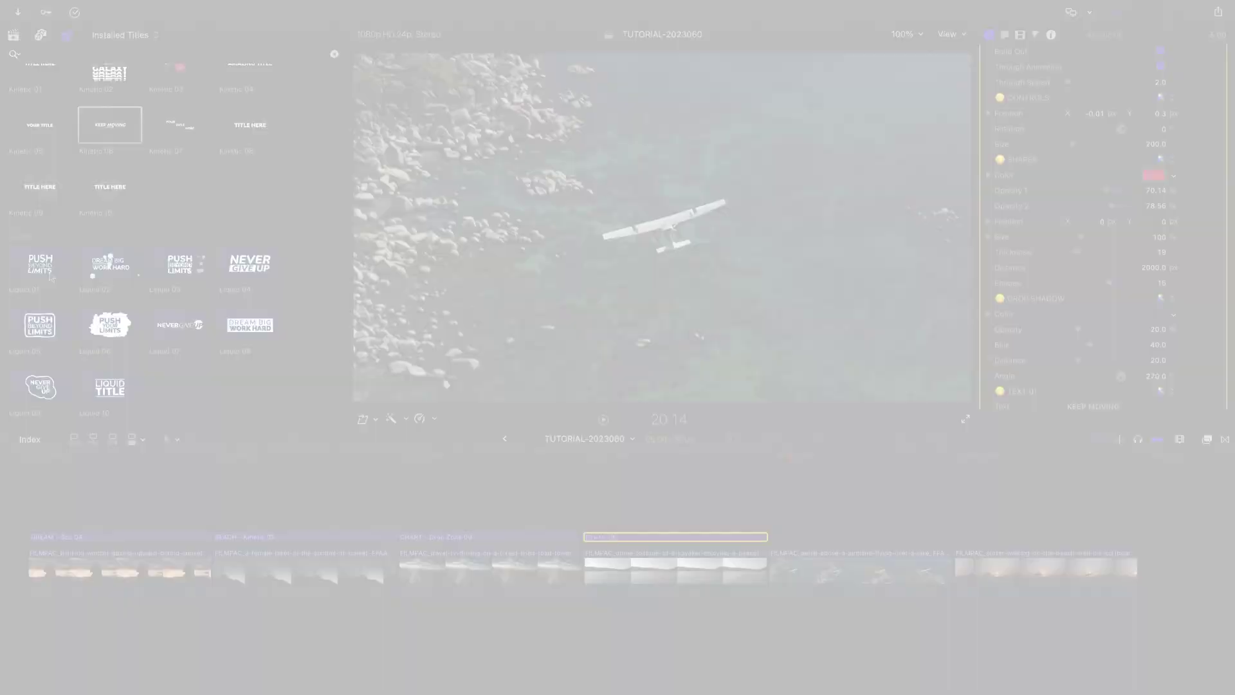
left_click_drag(40, 264, 771, 544)
left_click_drag(896, 535, 896, 536)
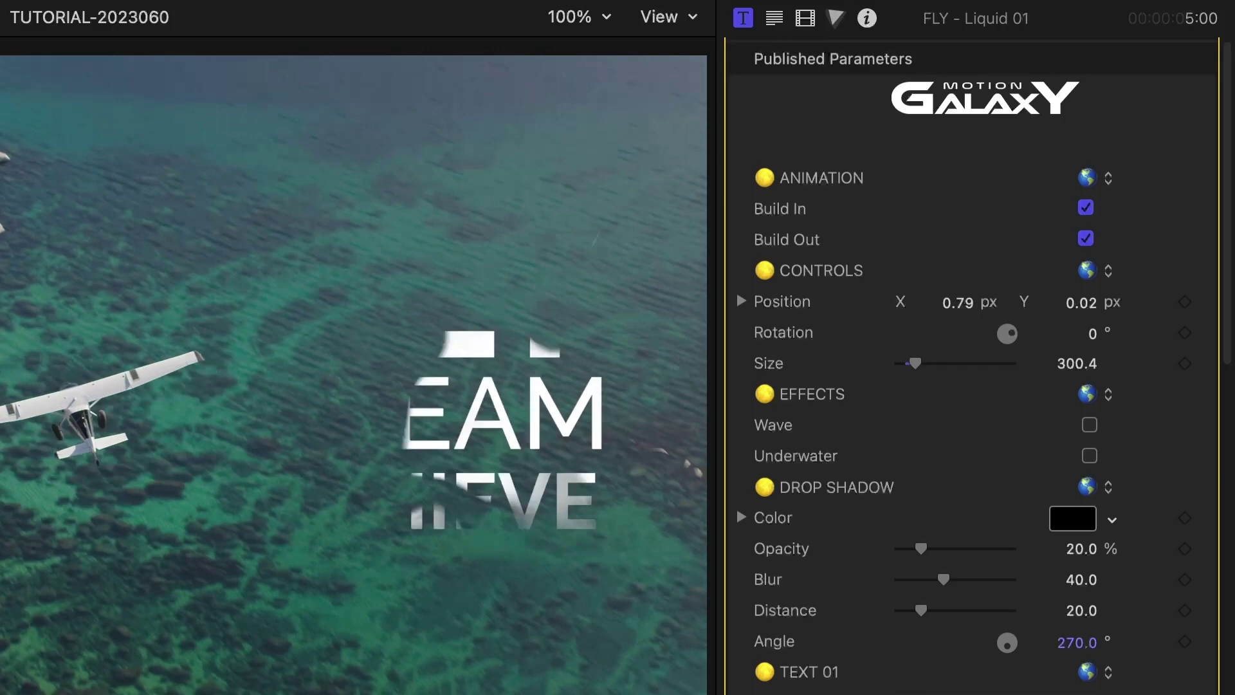
- Enable Underwater on the Liquid 01 title and add Colorful 10 over the surfer clip
left_click(1098, 459)
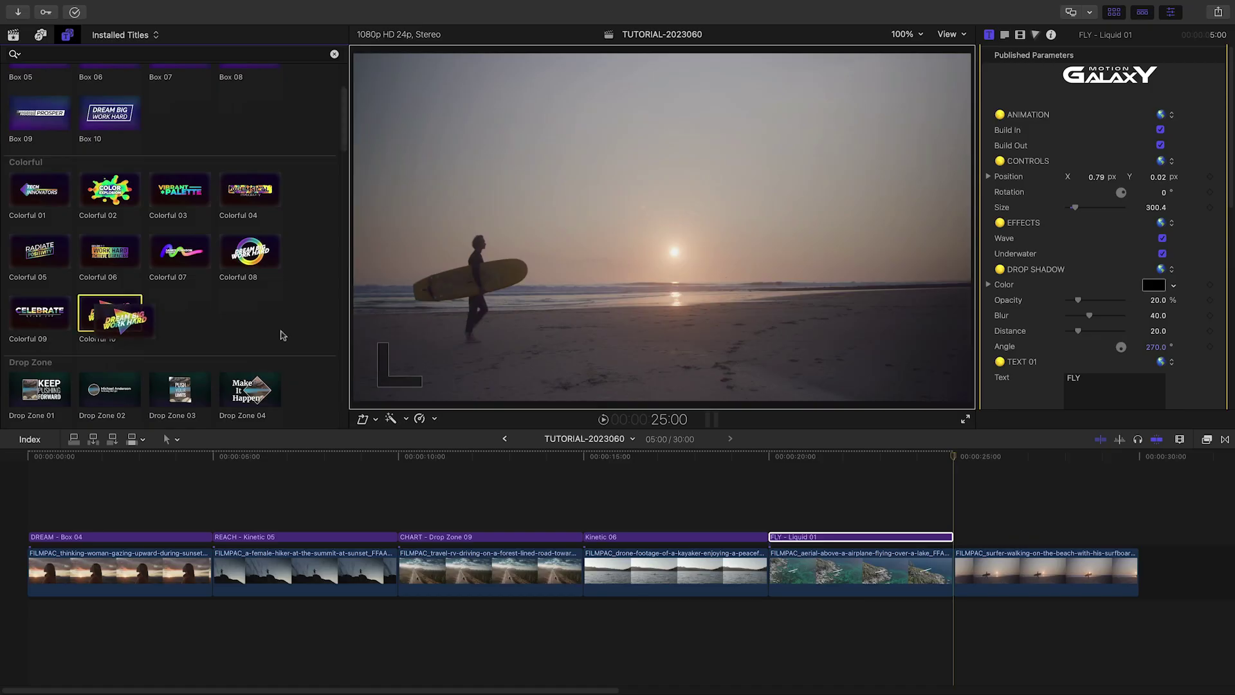
left_click_drag(110, 313, 966, 545)
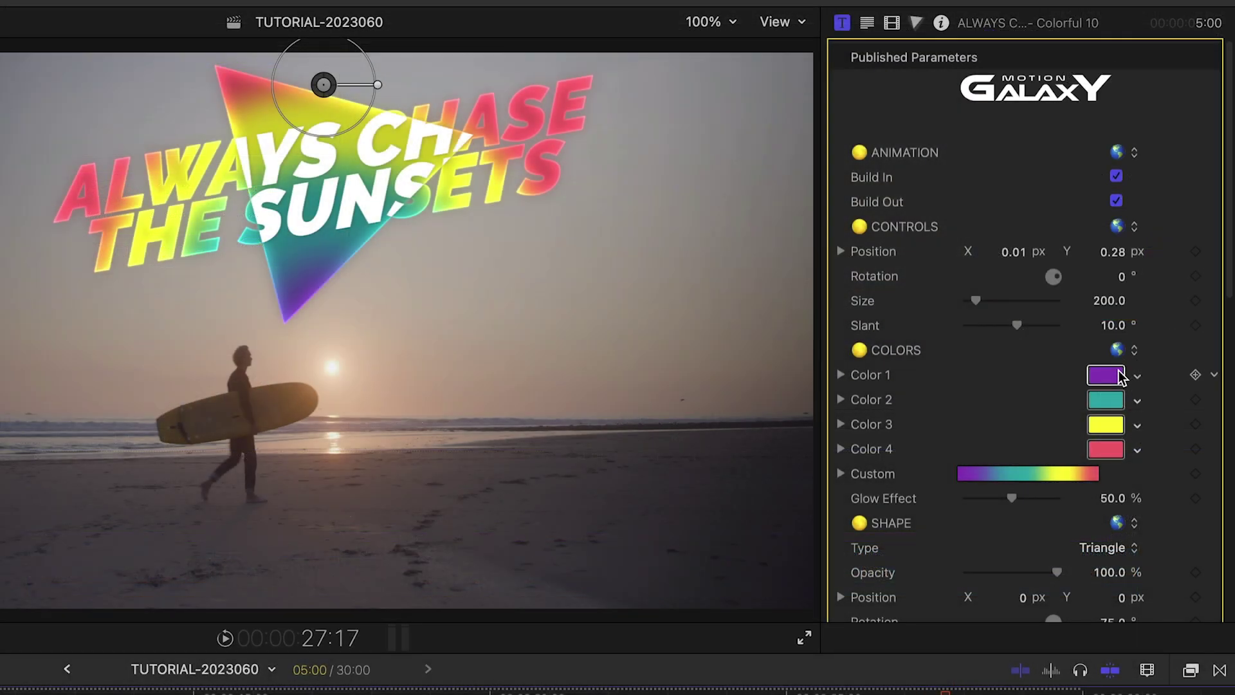
- Set the Colorful 10 title's Color 1 to crimson and its Shape Type to Star
left_click(1110, 375)
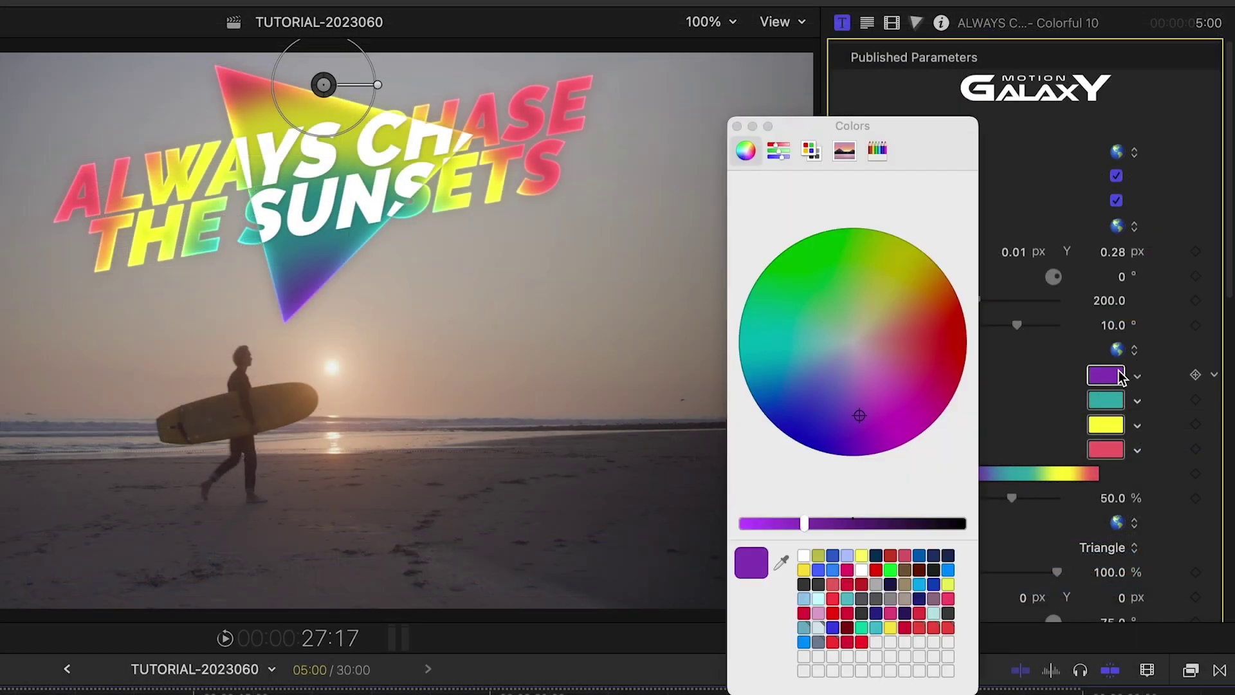
left_click(905, 627)
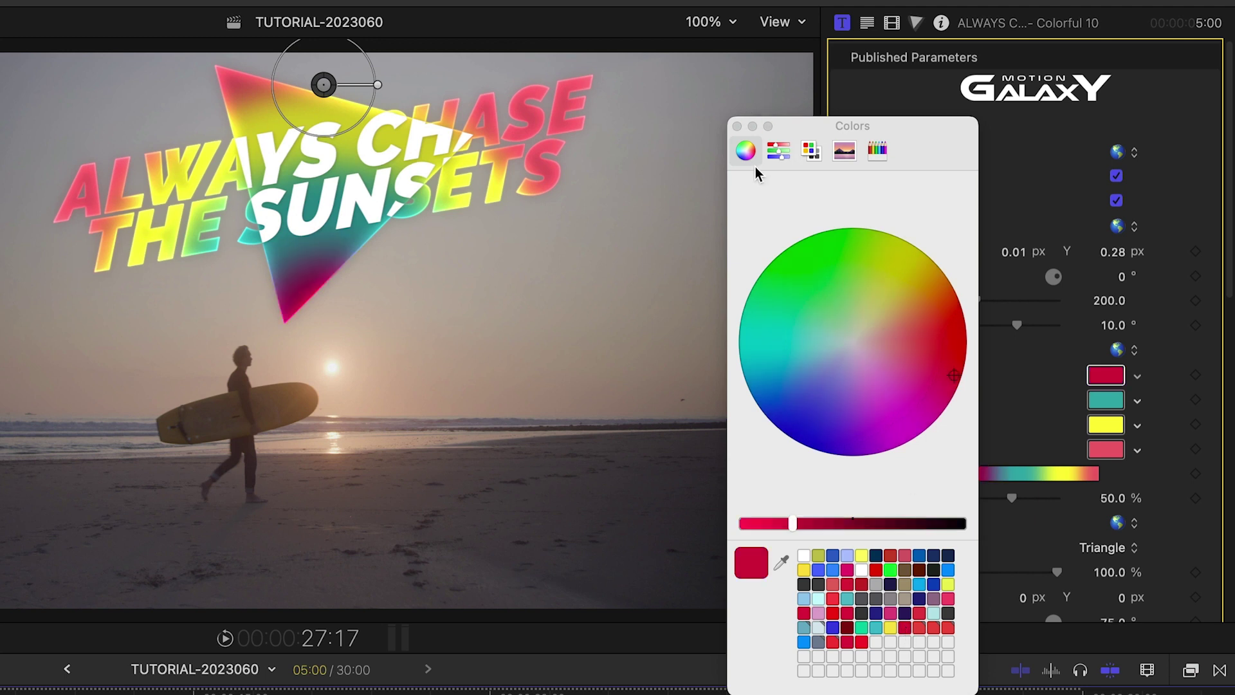
left_click(737, 127)
left_click(1100, 548)
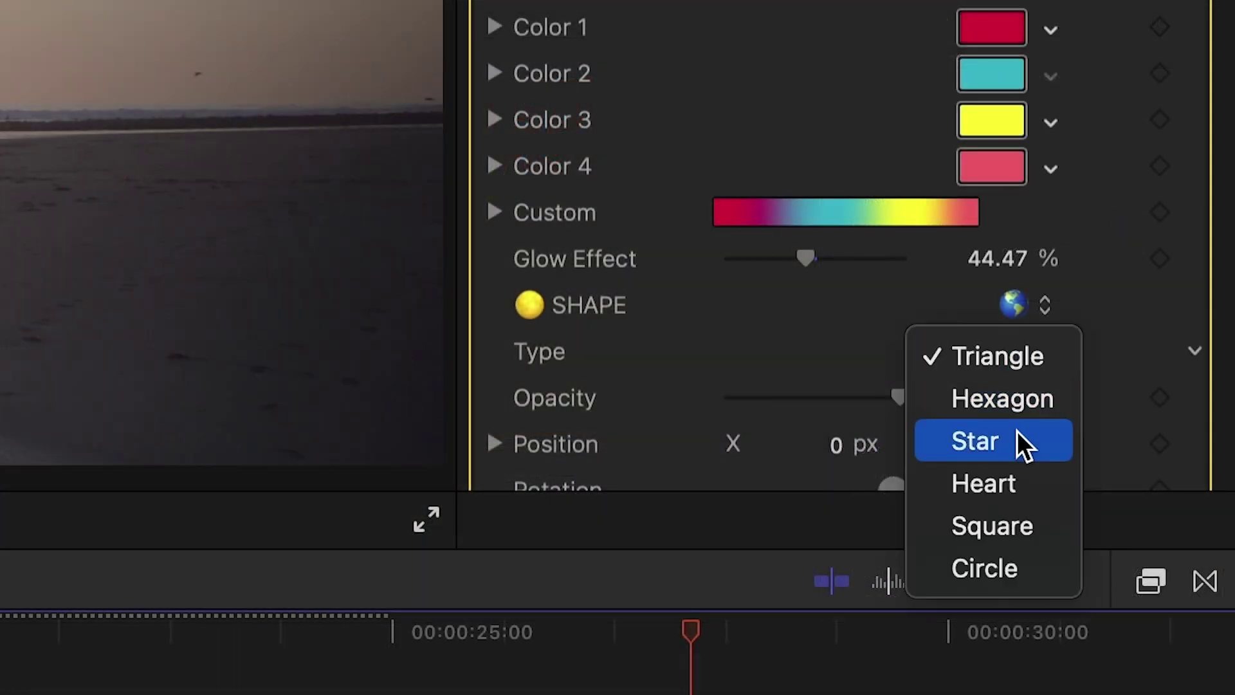
left_click(1017, 440)
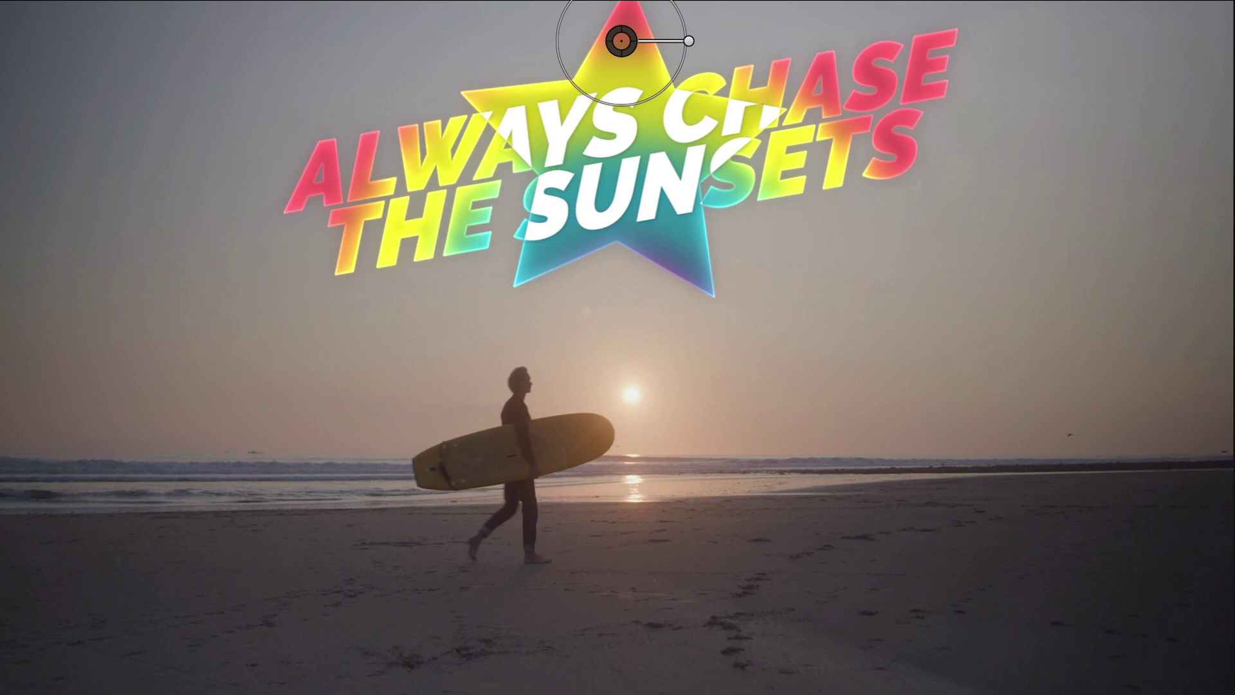